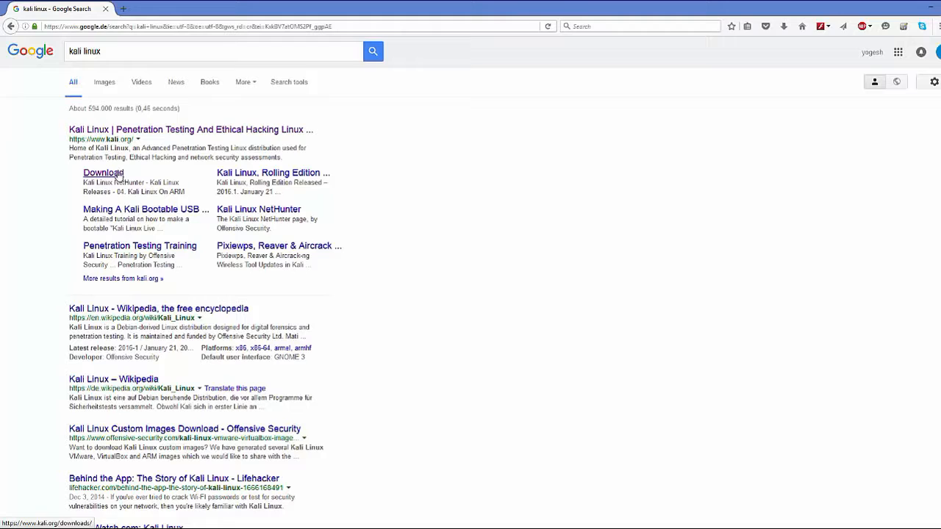
Step: Open the official Kali Linux site from the search results and view the available images on its downloads page
{"action": "left_click", "coordinate": [168, 131]}
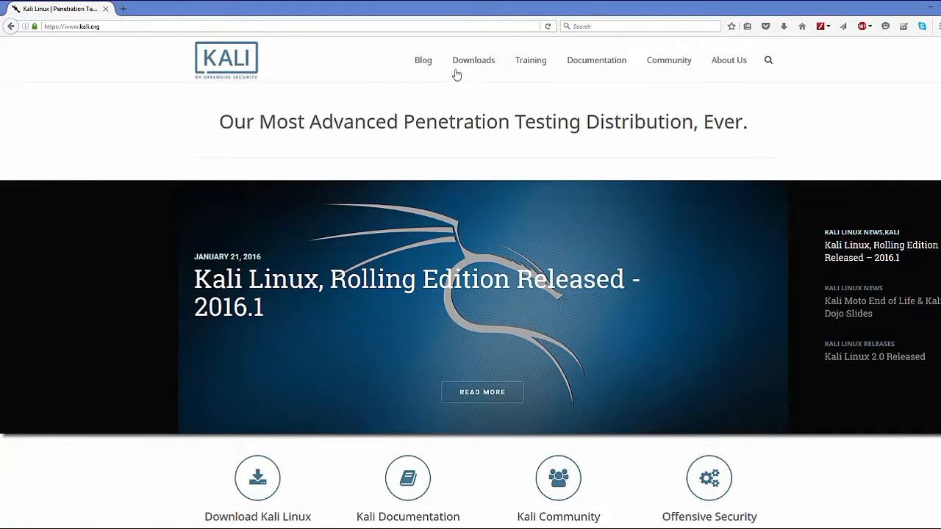
{"action": "mouse_move", "coordinate": [479, 66]}
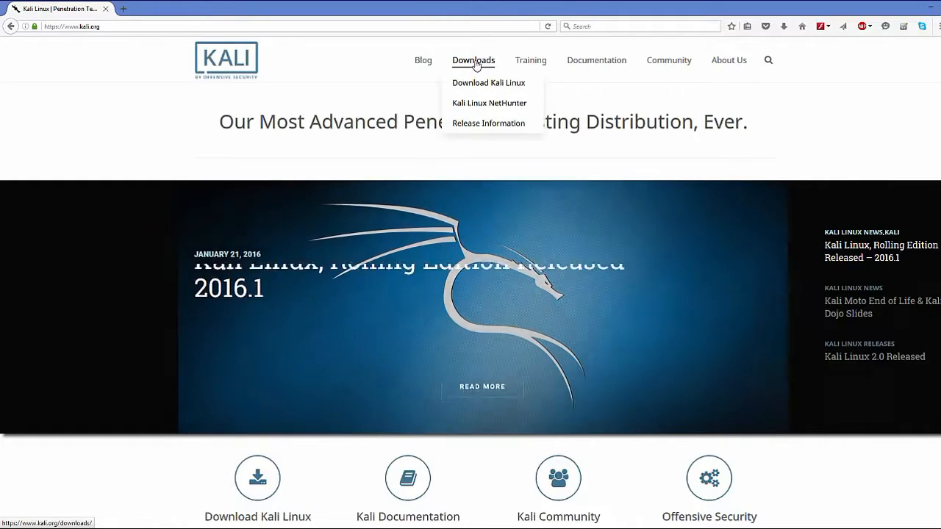
{"action": "left_click", "coordinate": [477, 65]}
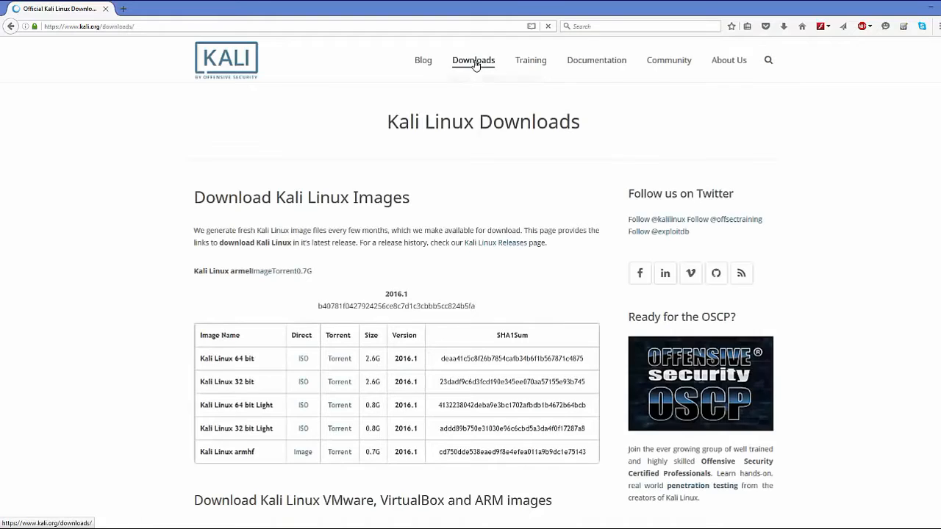
{"action": "scroll", "coordinate": [166, 291], "scroll_direction": "down", "scroll_amount": 1}
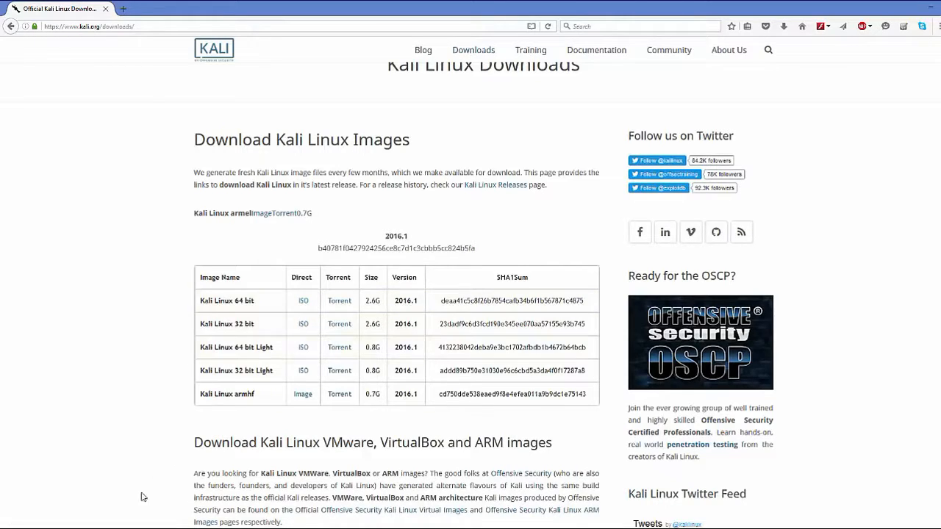
Step: Check the downloaded Kali ISO in the kali pictures folder and switch to VMware Player
{"action": "left_click", "coordinate": [129, 528]}
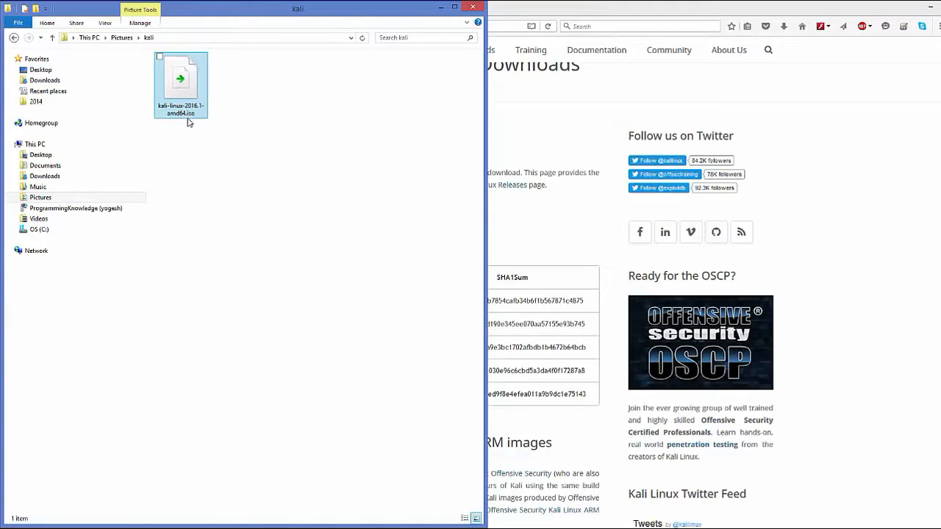
{"action": "left_click", "coordinate": [527, 224]}
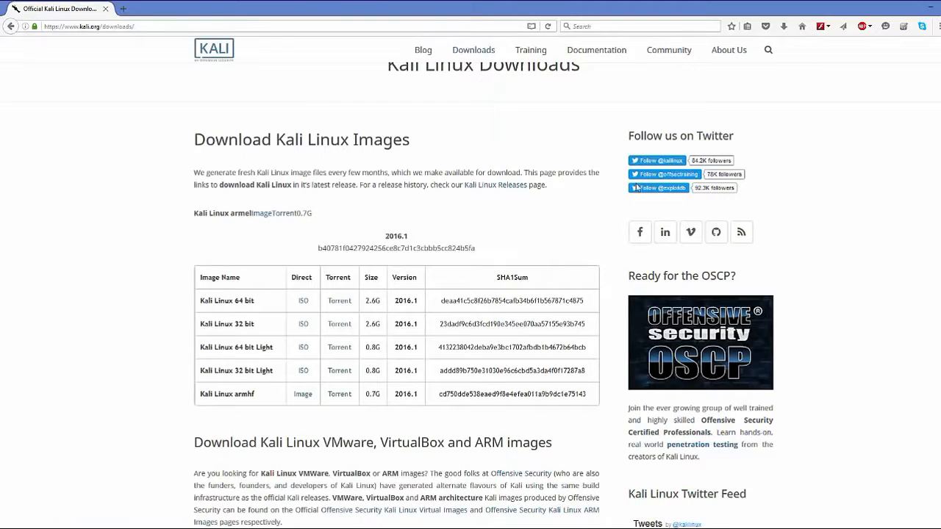
{"action": "left_click", "coordinate": [929, 9]}
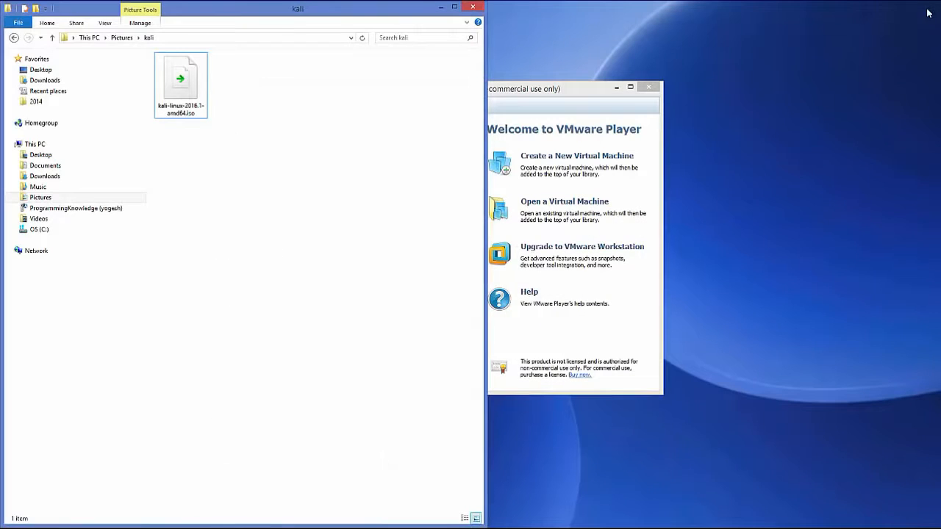
{"action": "left_click", "coordinate": [439, 8]}
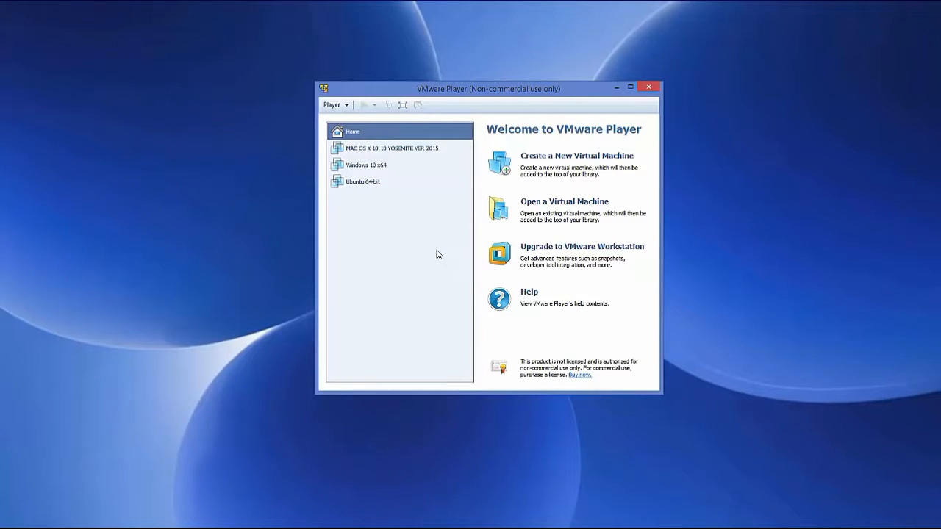
Step: Start a new virtual machine that installs from a disc image file and browse for the ISO
{"action": "left_click", "coordinate": [552, 161]}
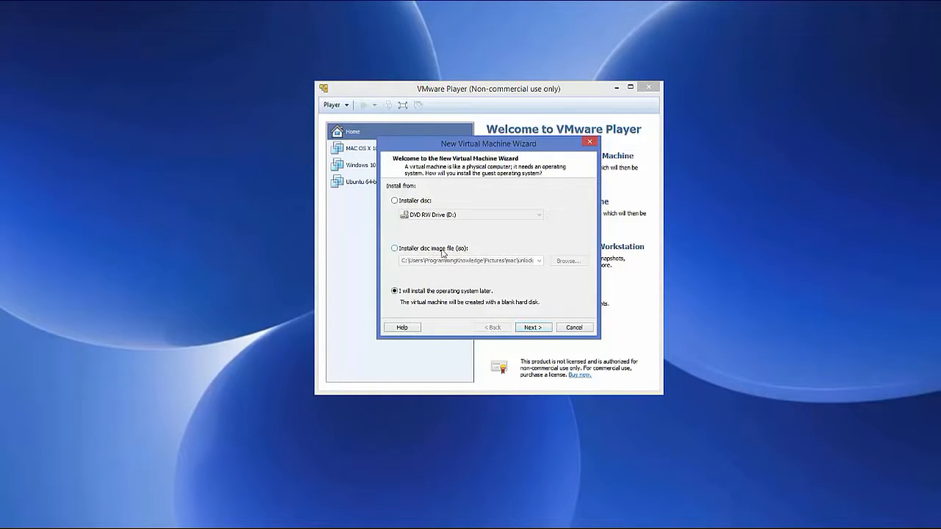
{"action": "left_click", "coordinate": [395, 250]}
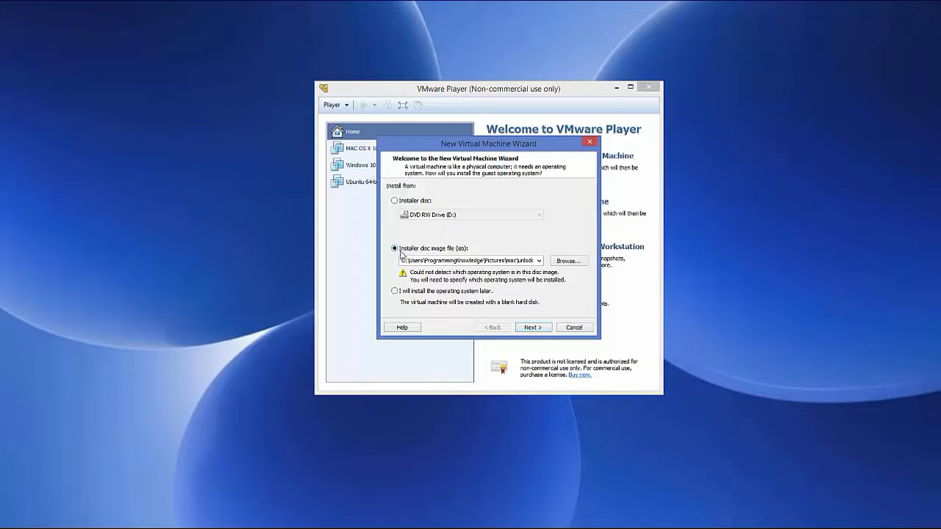
{"action": "left_click", "coordinate": [556, 262]}
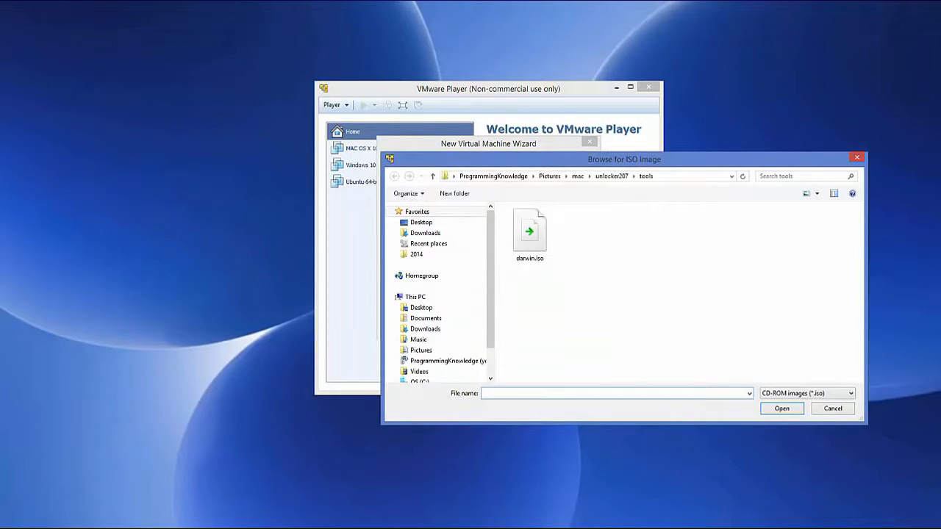
Step: Choose kali-linux-2016.1-amd64.iso from the Pictures\kali folder as the installer image and continue to guest system selection
{"action": "left_click", "coordinate": [134, 527]}
{"action": "left_click", "coordinate": [227, 39]}
{"action": "key", "text": "ctrl+c"}
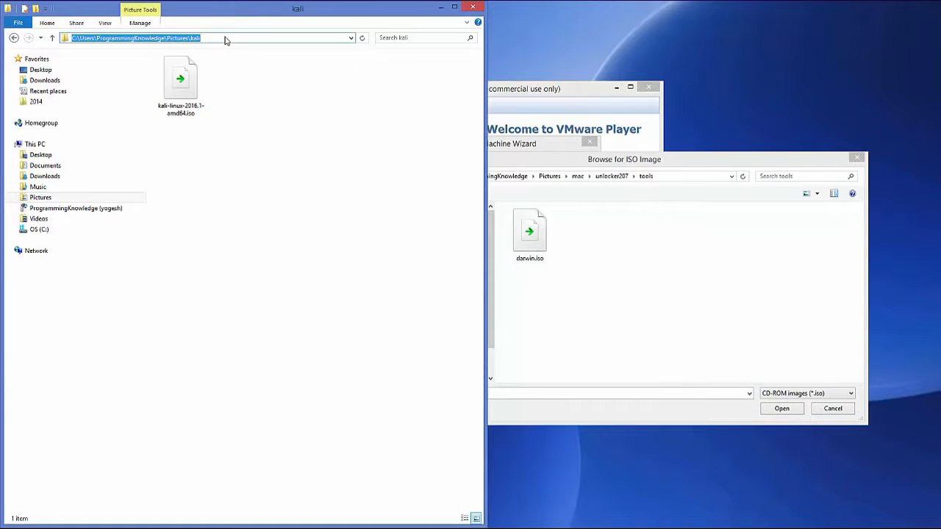
{"action": "left_click", "coordinate": [702, 181]}
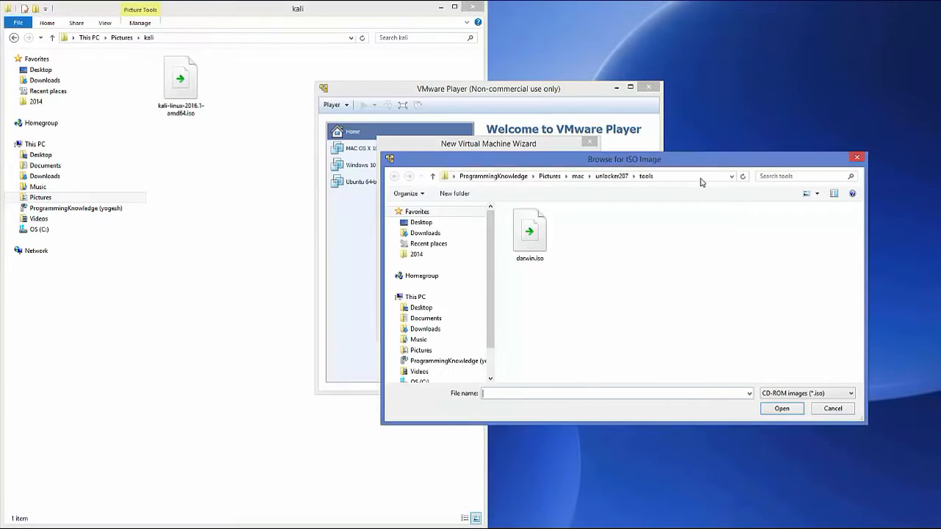
{"action": "key", "text": "ctrl+v"}
{"action": "key", "text": "Return"}
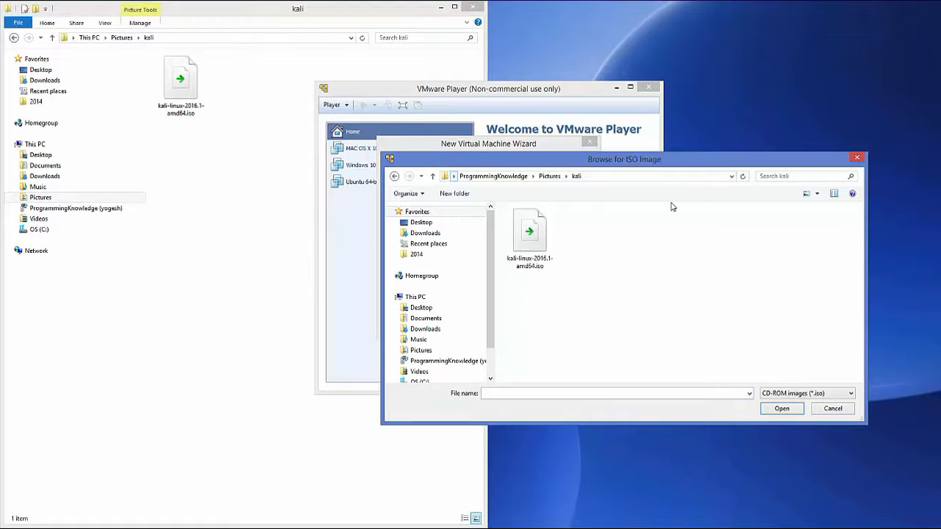
{"action": "left_click", "coordinate": [522, 246]}
{"action": "left_click", "coordinate": [439, 7]}
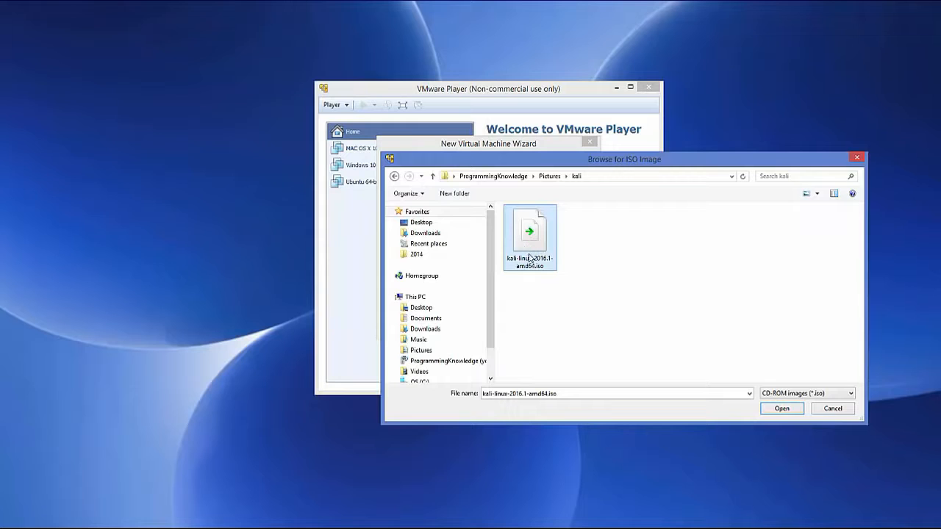
{"action": "left_click", "coordinate": [784, 409]}
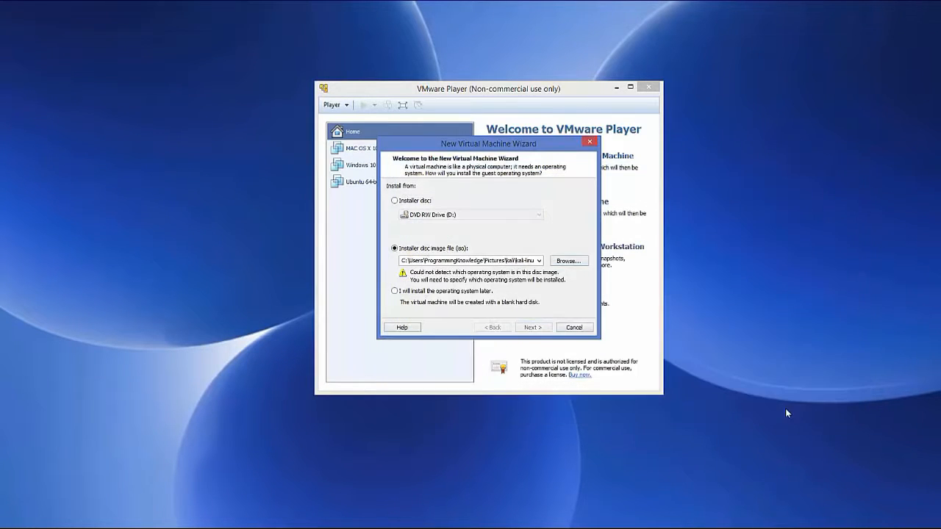
{"action": "left_click", "coordinate": [533, 328]}
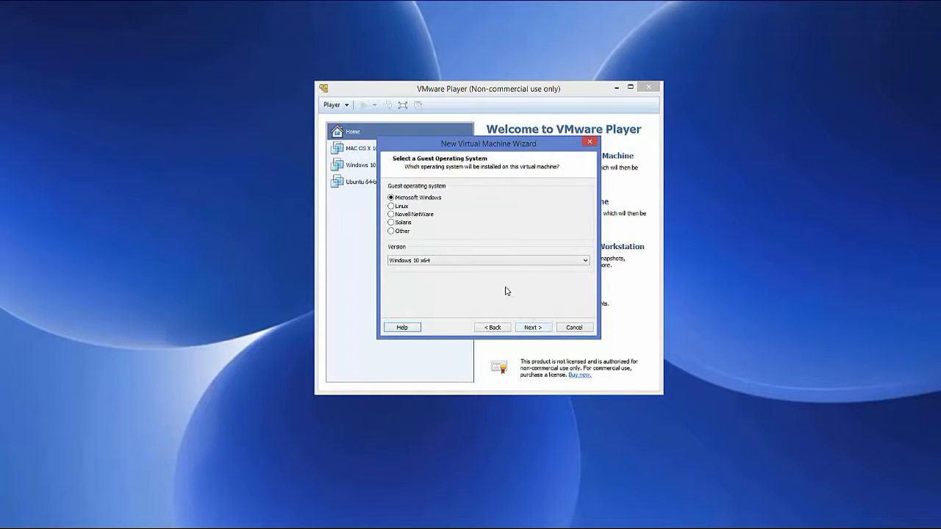
Step: Set the guest operating system to Linux with version Debian 8.x 64-bit
{"action": "left_click", "coordinate": [392, 206]}
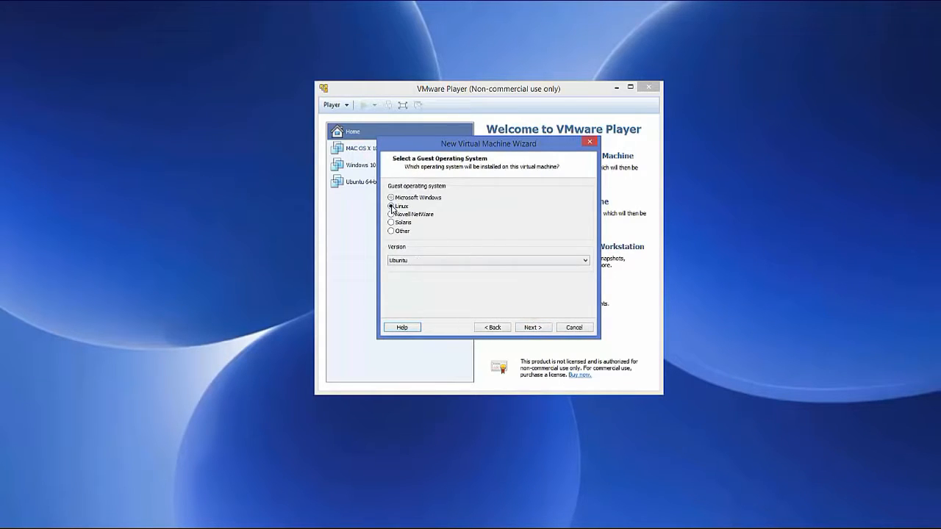
{"action": "left_click", "coordinate": [432, 262]}
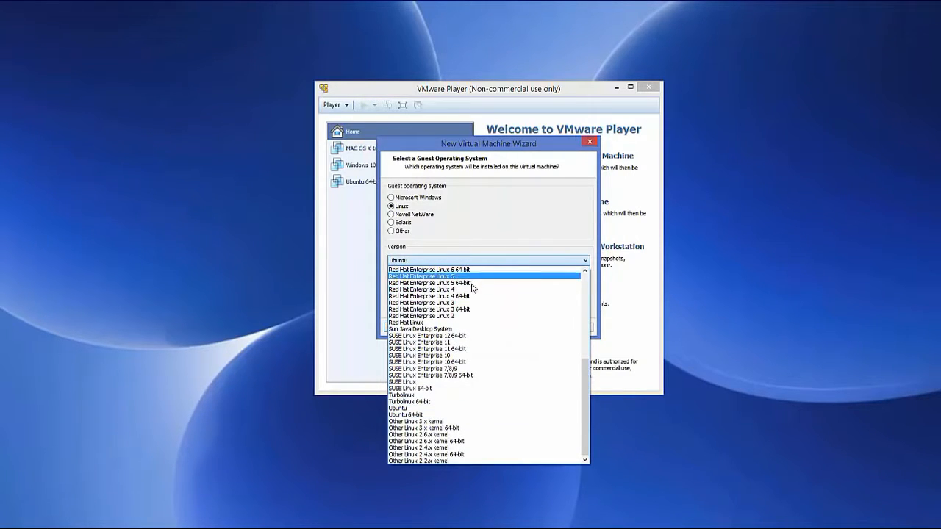
{"action": "scroll", "coordinate": [495, 368], "scroll_direction": "up", "scroll_amount": 8}
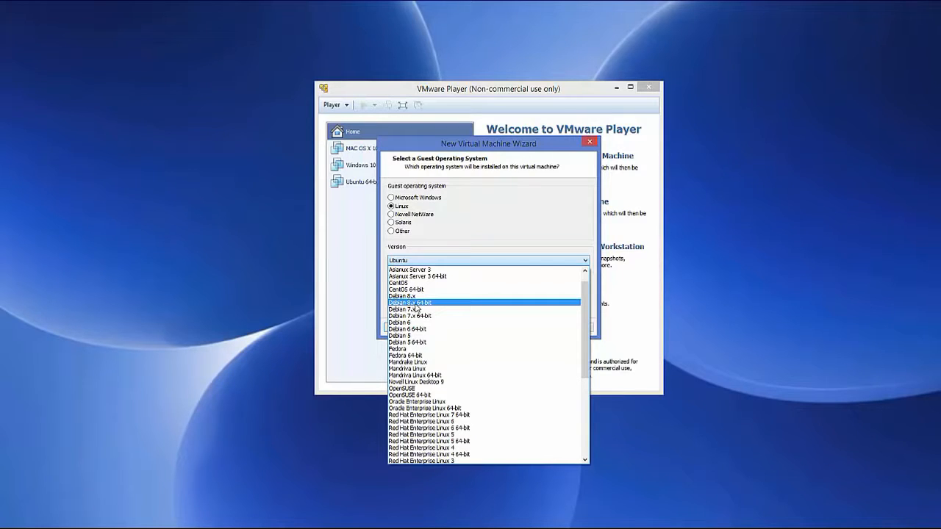
{"action": "left_click", "coordinate": [420, 304]}
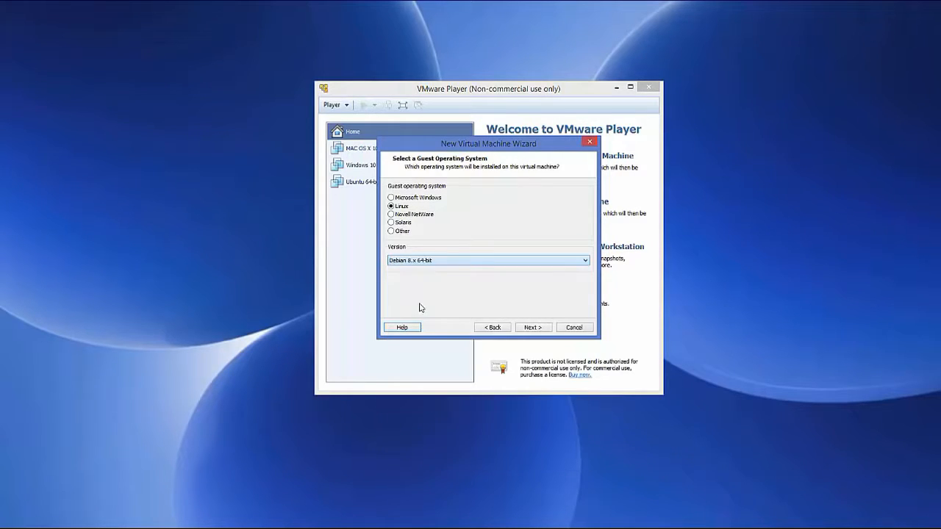
{"action": "left_click", "coordinate": [531, 328]}
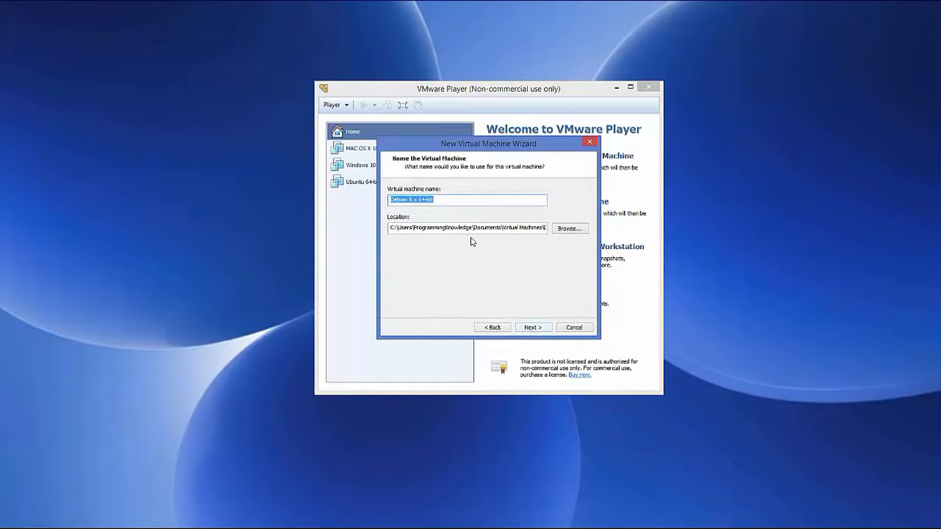
Step: Name the virtual machine "kali 64-bit" and accept the matching storage location
{"action": "left_click", "coordinate": [403, 200]}
{"action": "left_click_drag", "start_coordinate": [415, 200], "coordinate": [380, 198]}
{"action": "type", "text": "kali"}
{"action": "left_click_drag", "start_coordinate": [390, 228], "coordinate": [555, 221]}
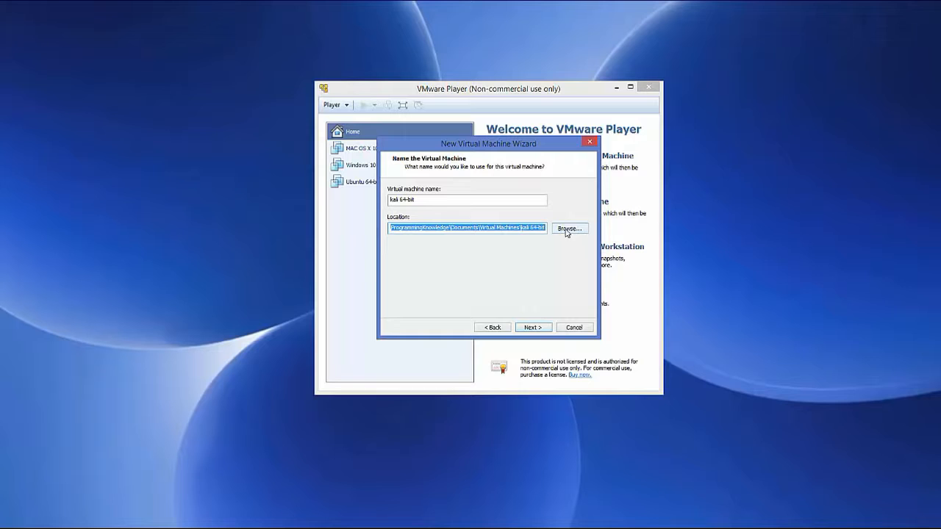
{"action": "left_click", "coordinate": [523, 228]}
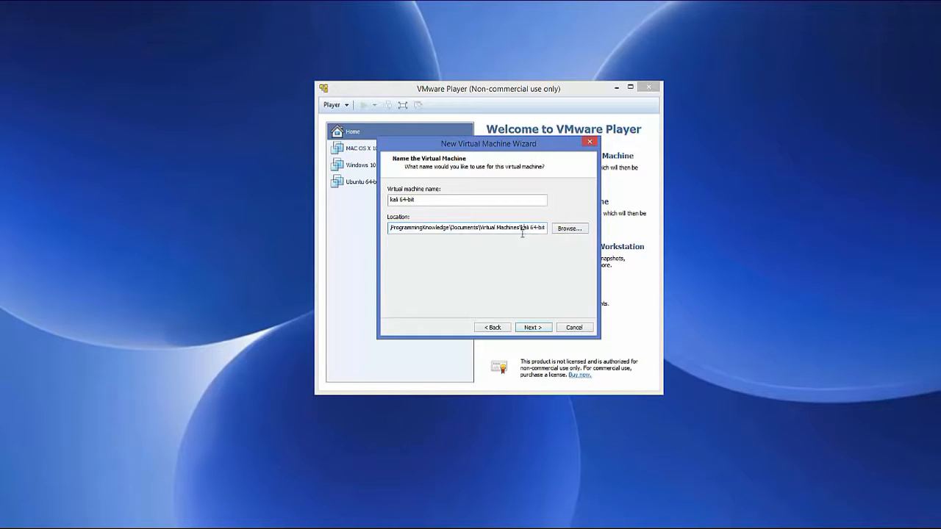
{"action": "left_click", "coordinate": [532, 327]}
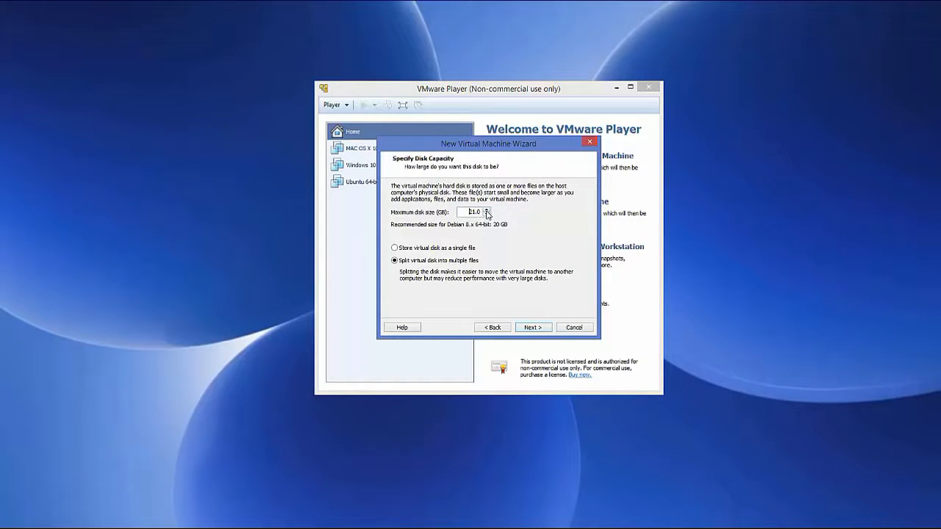
Step: Set the maximum disk size to 30 GB, split into multiple files
{"action": "left_click", "coordinate": [486, 209]}
{"action": "left_click_drag", "start_coordinate": [486, 212], "coordinate": [487, 213]}
{"action": "left_click", "coordinate": [533, 328]}
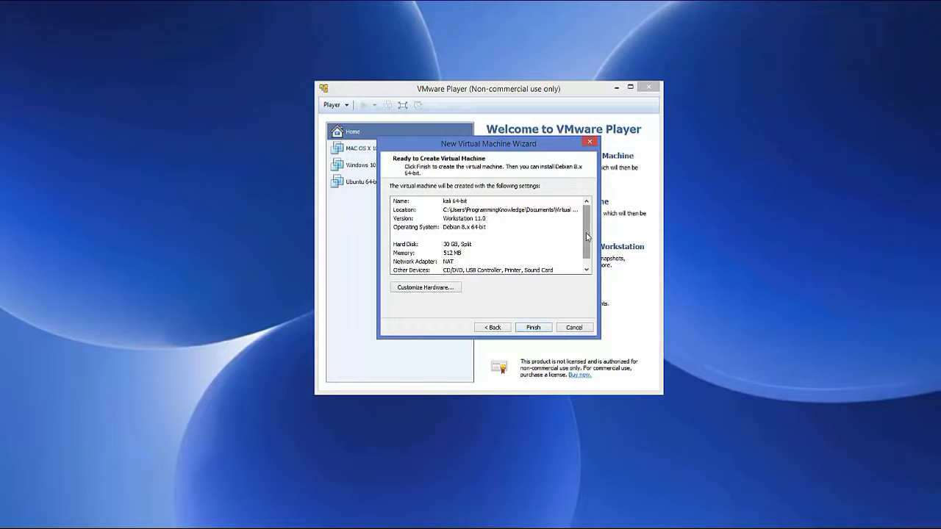
Step: Customize the virtual machine's hardware by setting its memory to 2048 MB
{"action": "mouse_move", "coordinate": [588, 236]}
{"action": "left_mouse_down"}
{"action": "mouse_move", "coordinate": [591, 250]}
{"action": "mouse_move", "coordinate": [595, 225]}
{"action": "mouse_move", "coordinate": [594, 247]}
{"action": "mouse_move", "coordinate": [594, 234]}
{"action": "left_mouse_up"}
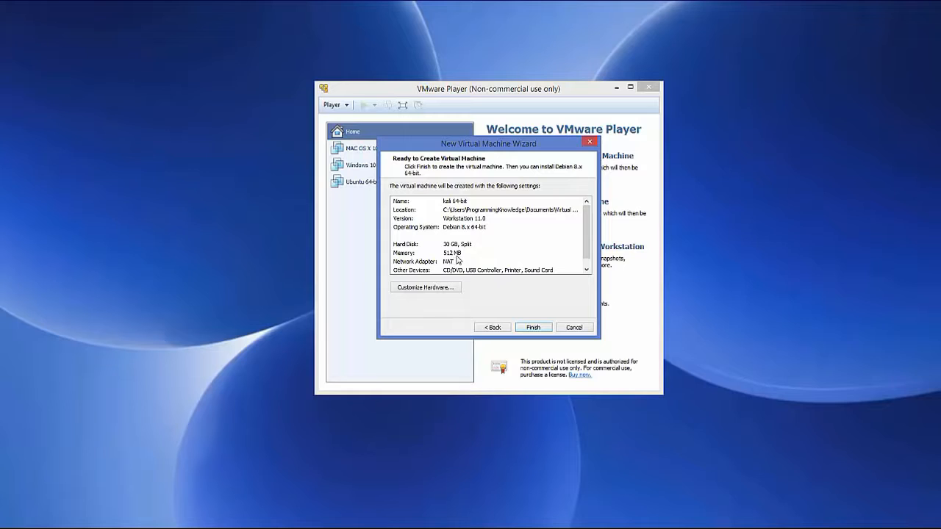
{"action": "left_click", "coordinate": [424, 291]}
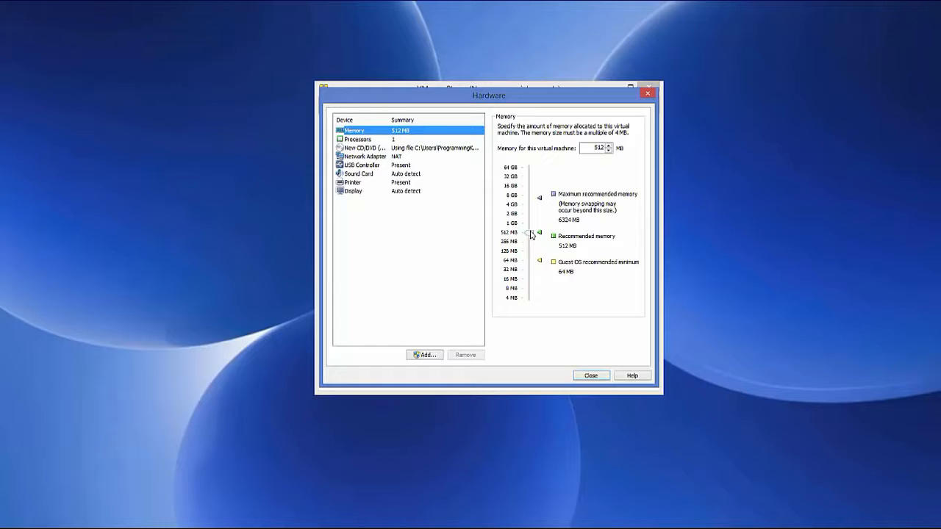
{"action": "left_click_drag", "start_coordinate": [531, 234], "coordinate": [532, 216]}
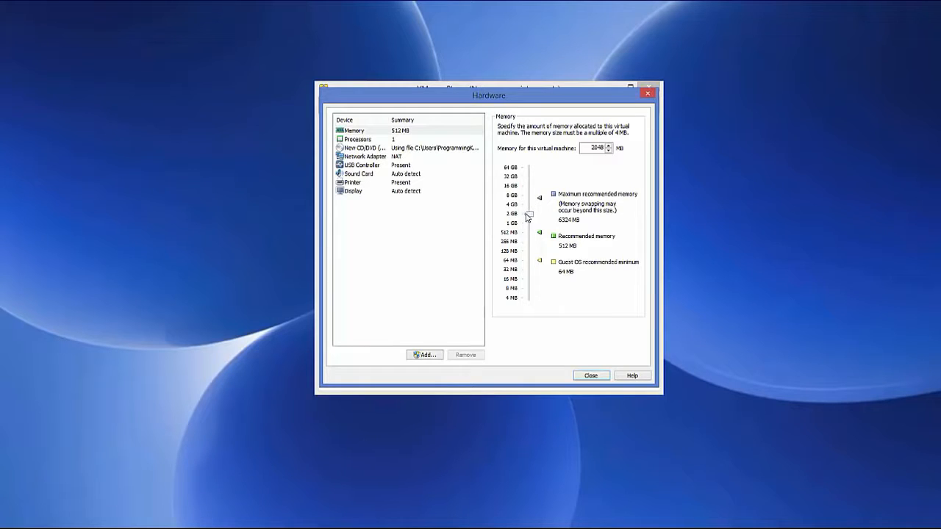
Step: Set the number of processor cores to 4, check the CD/DVD drive's ISO settings and close the hardware settings
{"action": "left_click", "coordinate": [361, 139]}
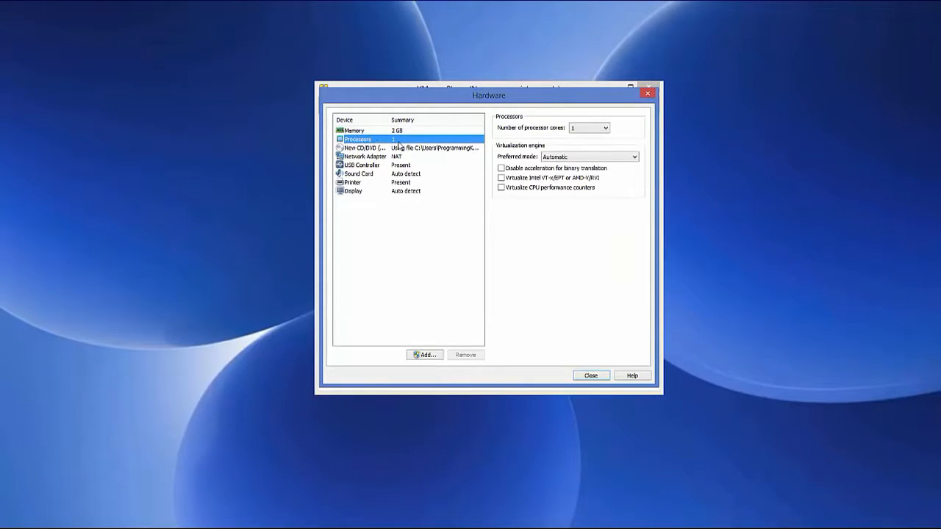
{"action": "left_click", "coordinate": [586, 128]}
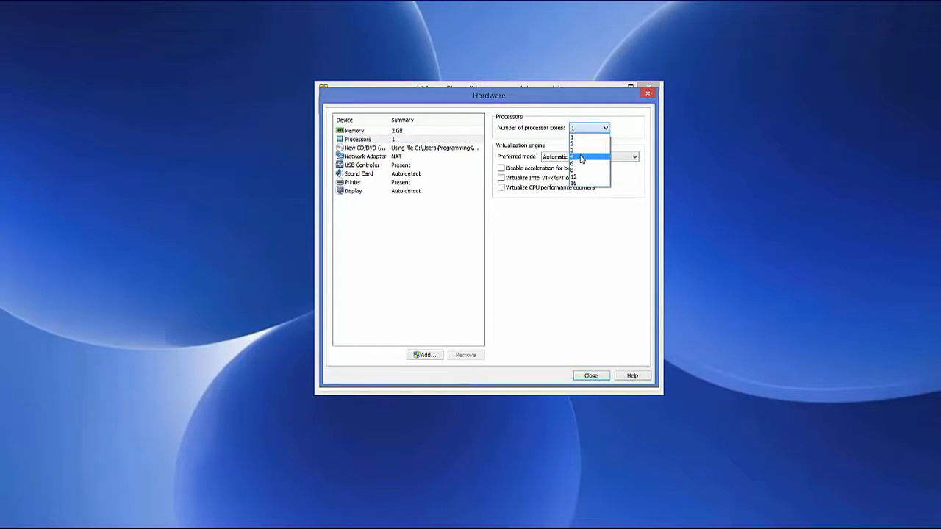
{"action": "left_click", "coordinate": [581, 158]}
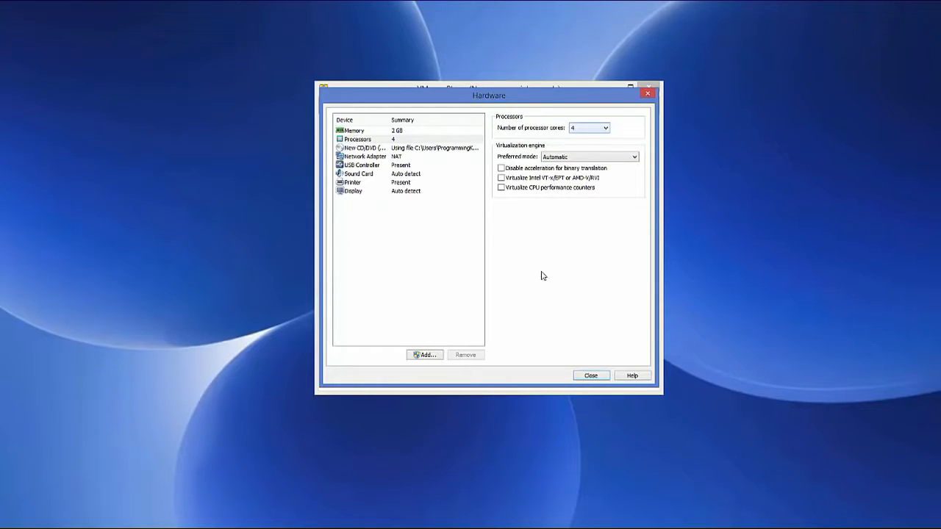
{"action": "left_click", "coordinate": [414, 150]}
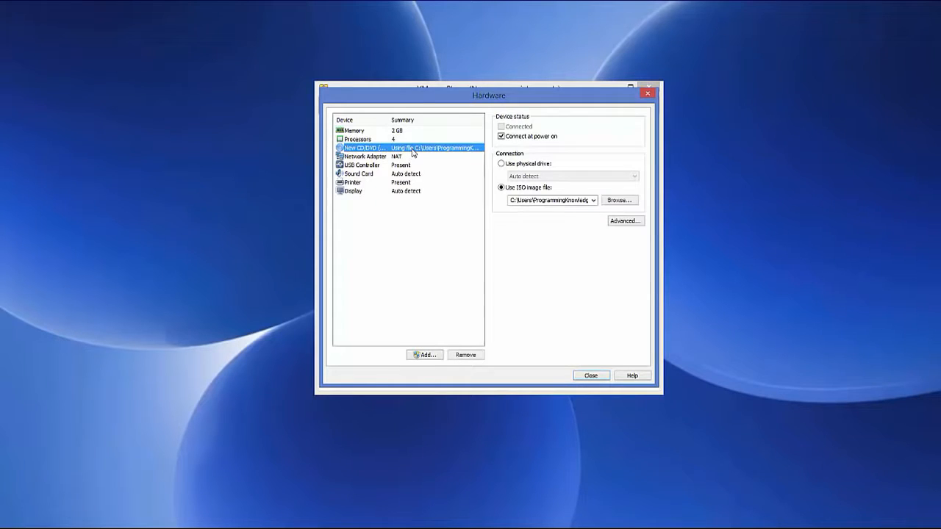
{"action": "left_click", "coordinate": [591, 377]}
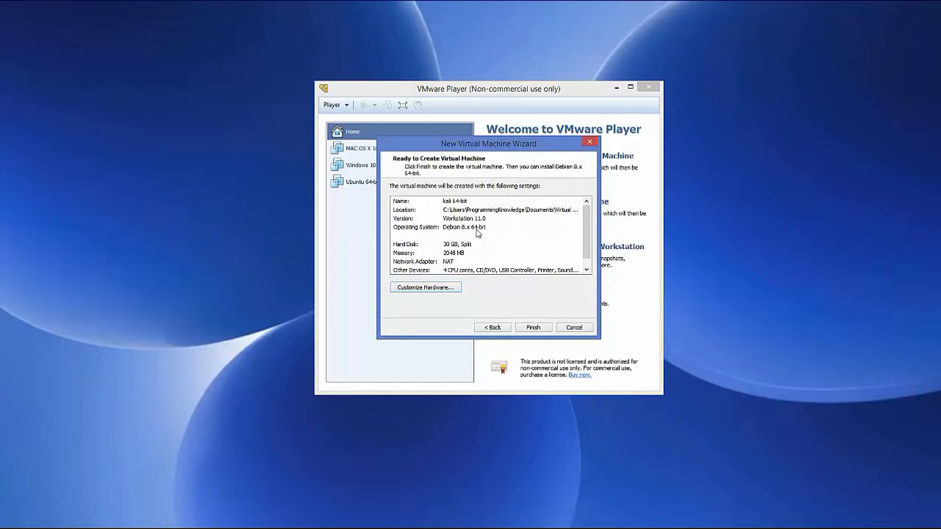
Step: Finish creating the kali 64-bit virtual machine and power it on
{"action": "left_click", "coordinate": [532, 328]}
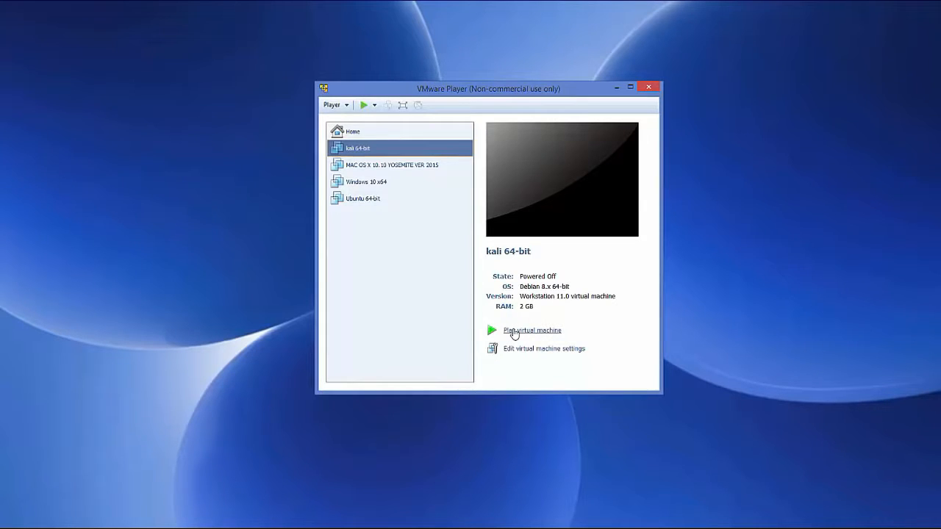
{"action": "left_click", "coordinate": [514, 333]}
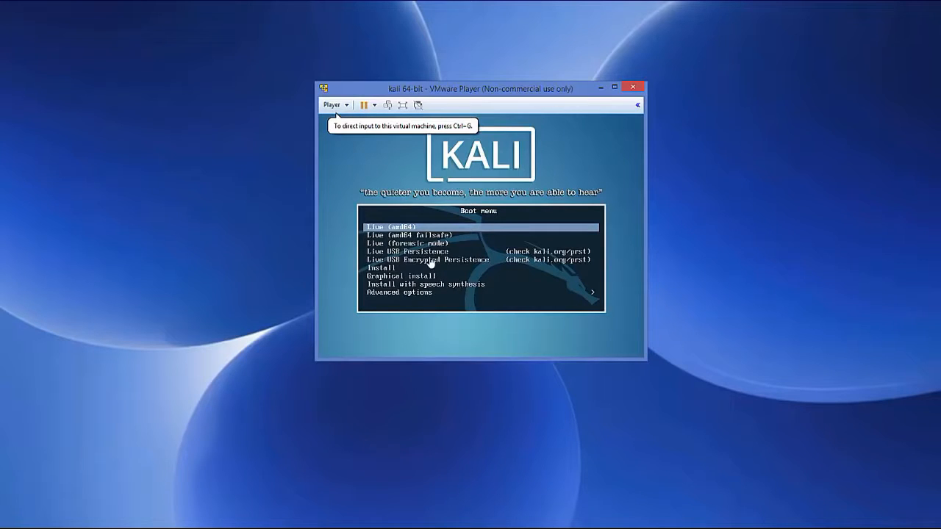
Step: Start the Graphical install from the Kali boot menu
{"action": "left_click", "coordinate": [384, 280]}
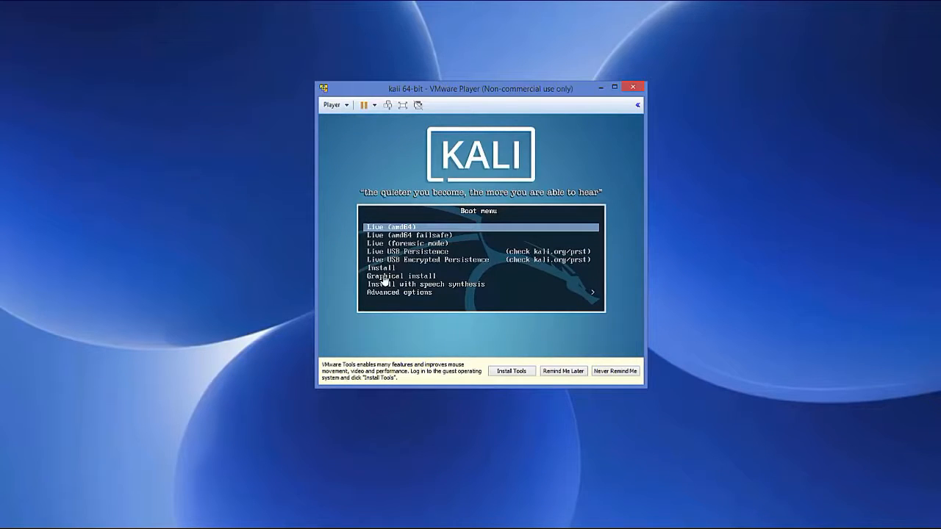
{"action": "key", "text": "Down"}
{"action": "key", "text": "Down"}
{"action": "key", "text": "Down"}
{"action": "key", "text": "Down"}
{"action": "key", "text": "Down"}
{"action": "key", "text": "Down"}
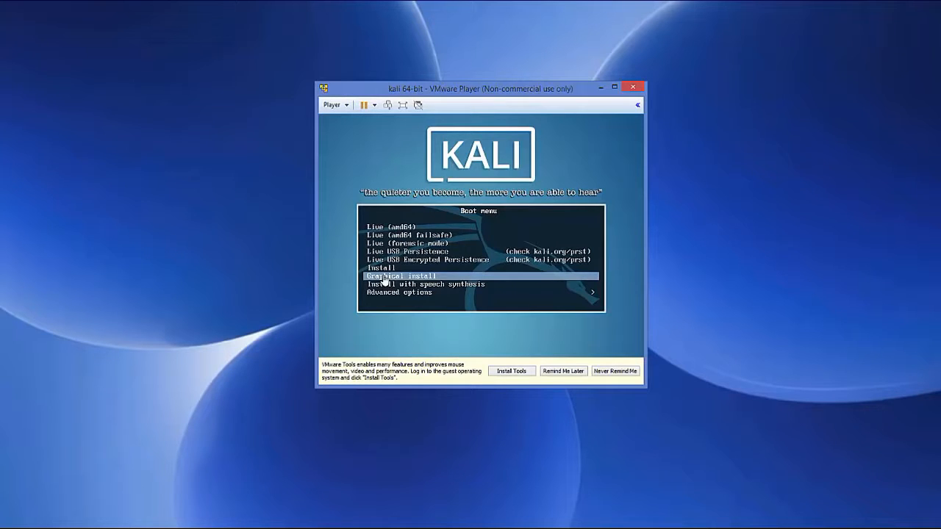
{"action": "key", "text": "Return"}
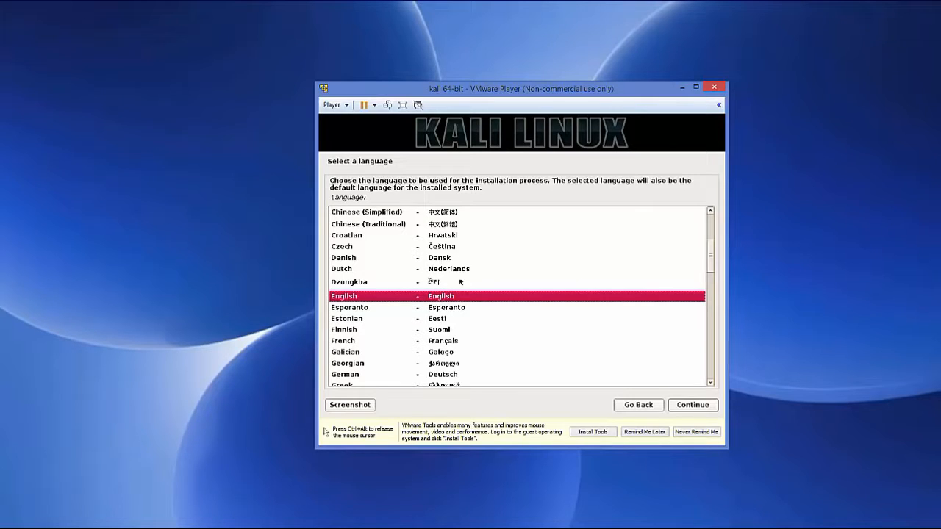
Step: Accept English as the installation language and set the location to United Kingdom
{"action": "left_click", "coordinate": [684, 407]}
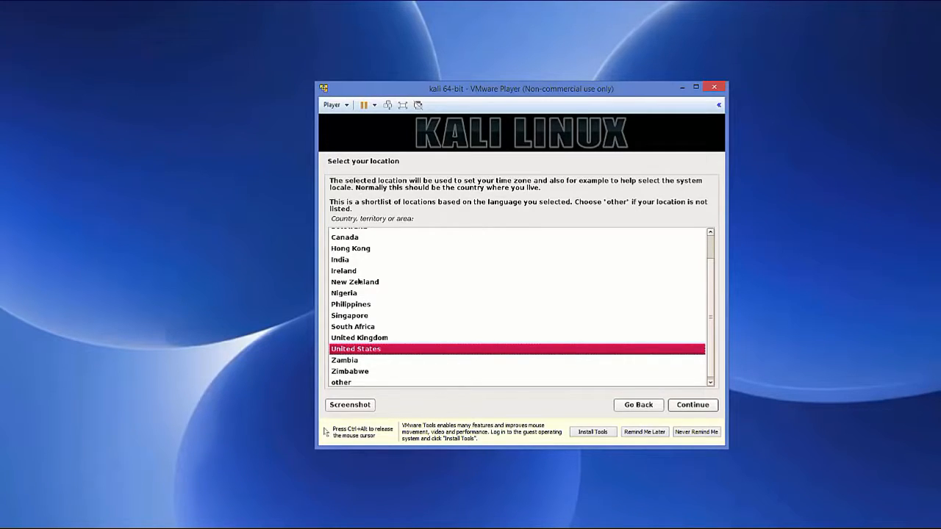
{"action": "left_click", "coordinate": [368, 339]}
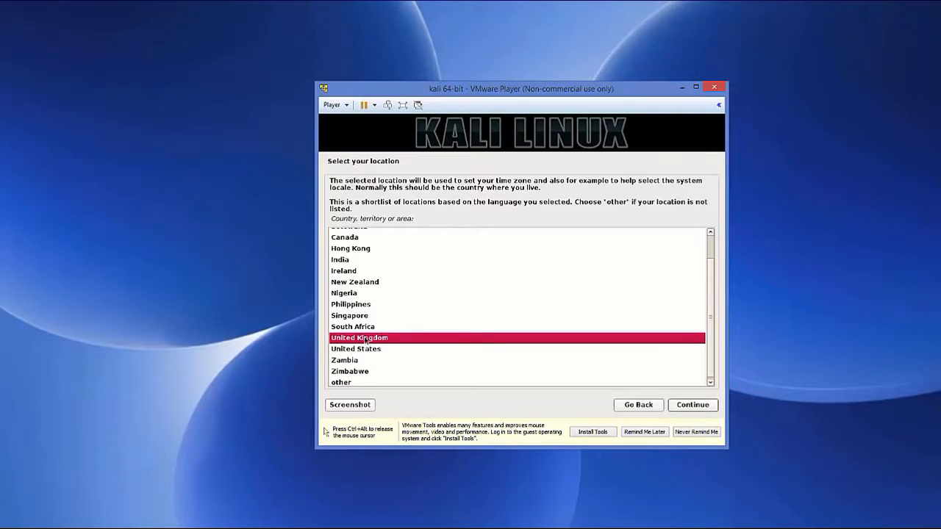
{"action": "left_click", "coordinate": [685, 406]}
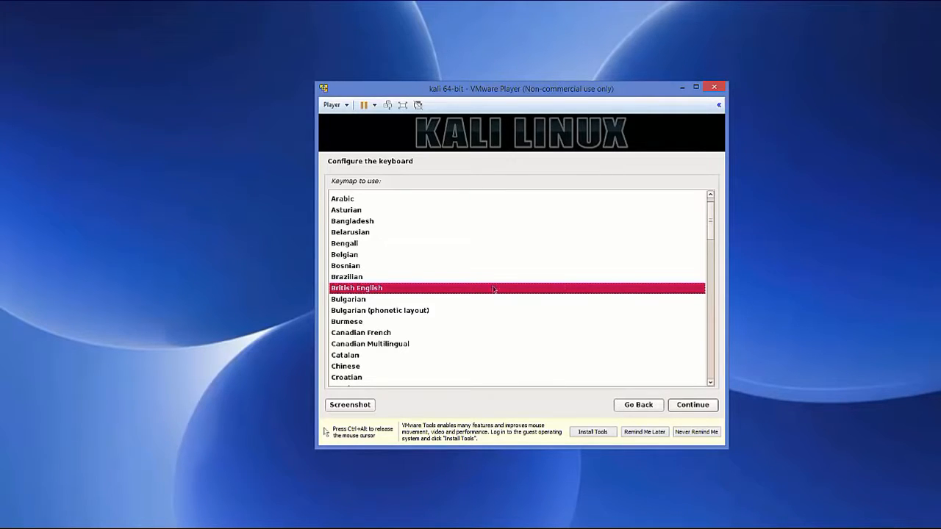
Step: Set the keyboard keymap to German and continue the installation
{"action": "left_click_drag", "start_coordinate": [711, 217], "coordinate": [705, 249]}
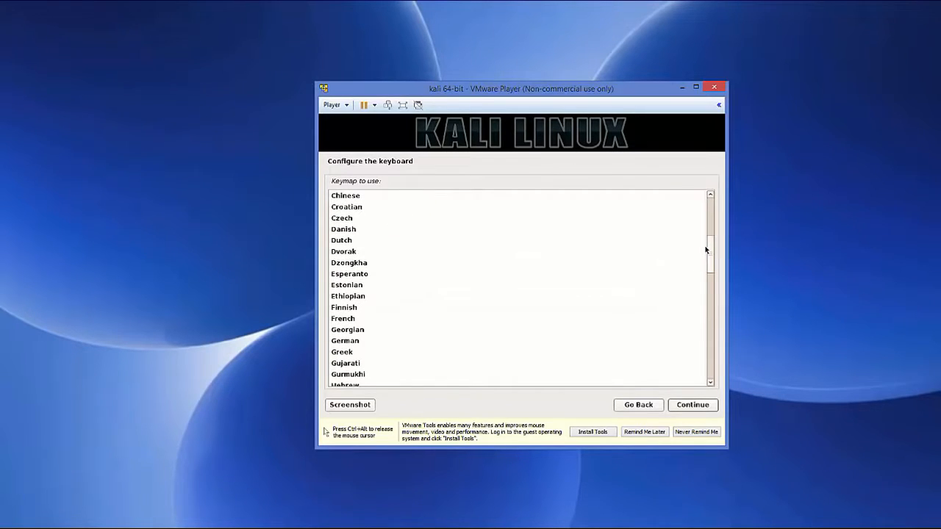
{"action": "left_click", "coordinate": [336, 343]}
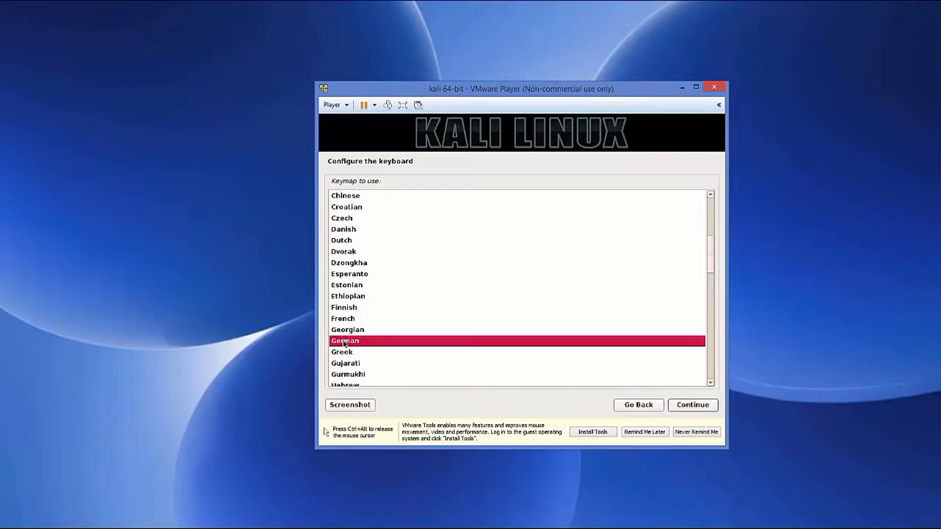
{"action": "left_click", "coordinate": [689, 409]}
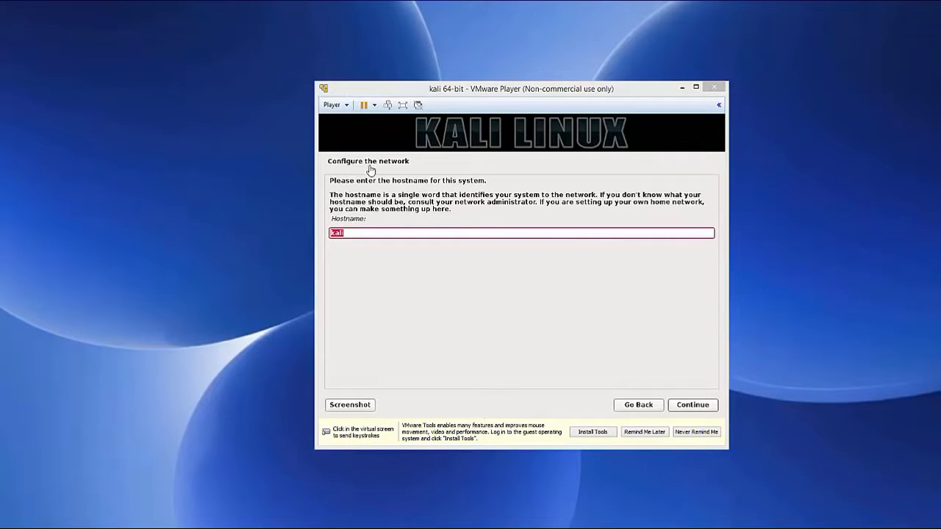
Step: Keep kali as the hostname and leave the domain name blank
{"action": "left_click", "coordinate": [357, 234]}
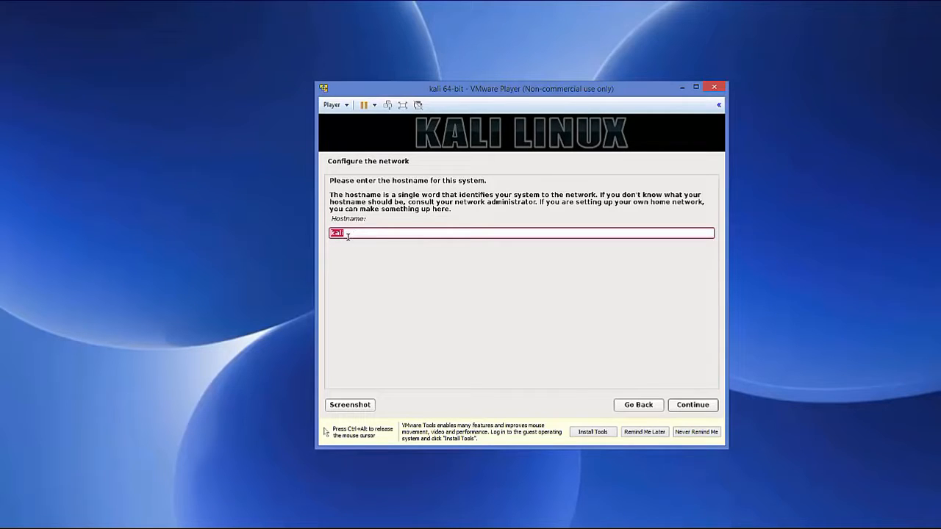
{"action": "left_click", "coordinate": [685, 407]}
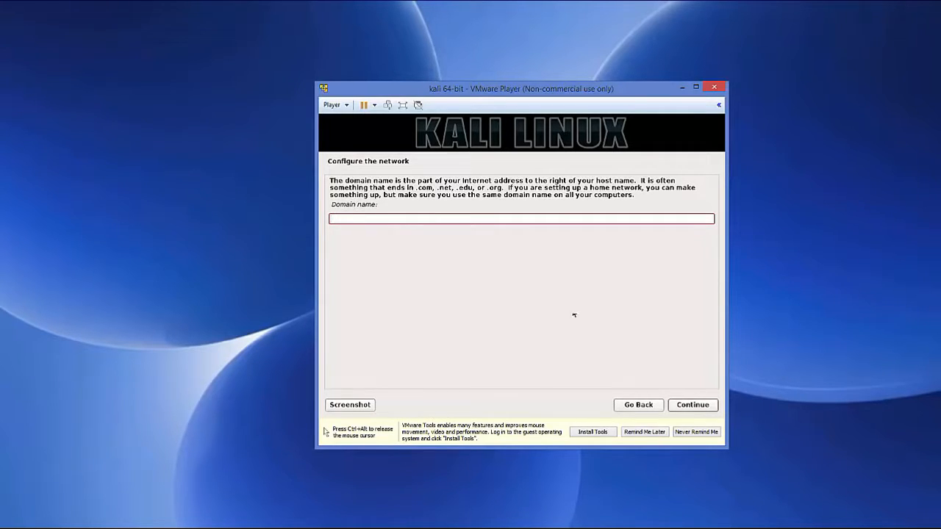
{"action": "left_click", "coordinate": [692, 408]}
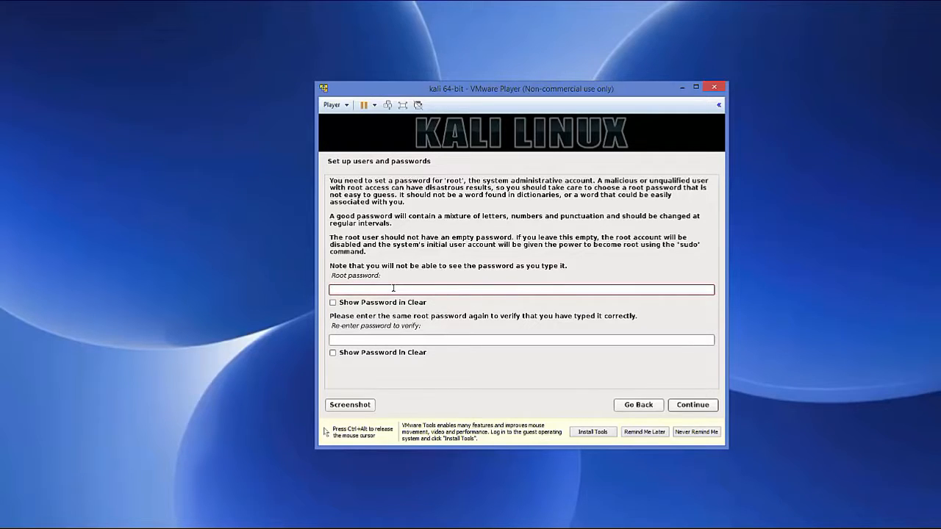
Step: Enter the root password, repeat it in the verification field and continue
{"action": "type", "text": "too•••"}
{"action": "left_click", "coordinate": [365, 342]}
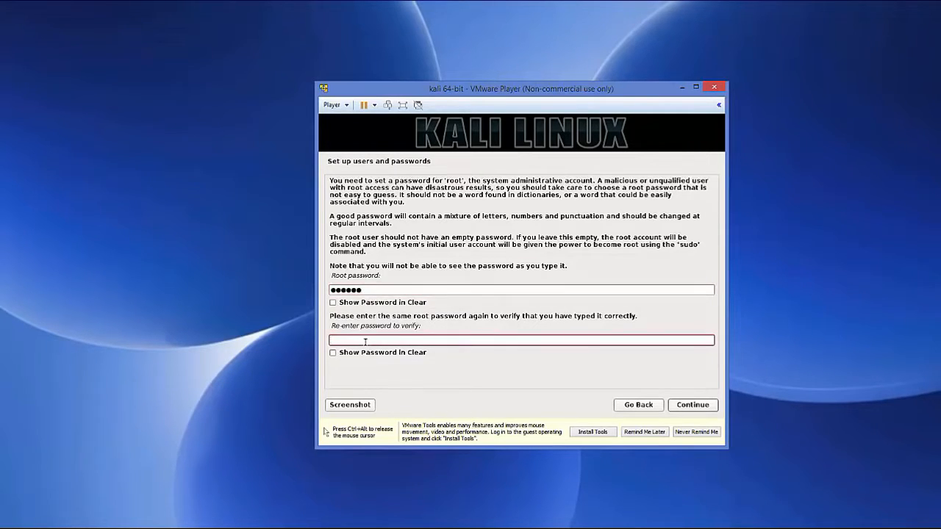
{"action": "type", "text": "••••••"}
{"action": "left_click", "coordinate": [689, 406]}
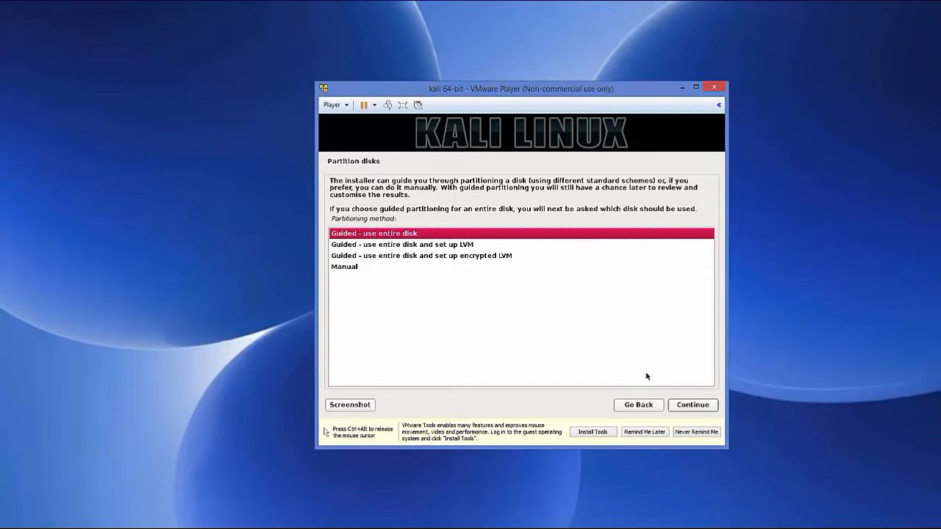
Step: Choose guided partitioning of the entire sda virtual disk with all files in one partition
{"action": "left_click", "coordinate": [683, 406]}
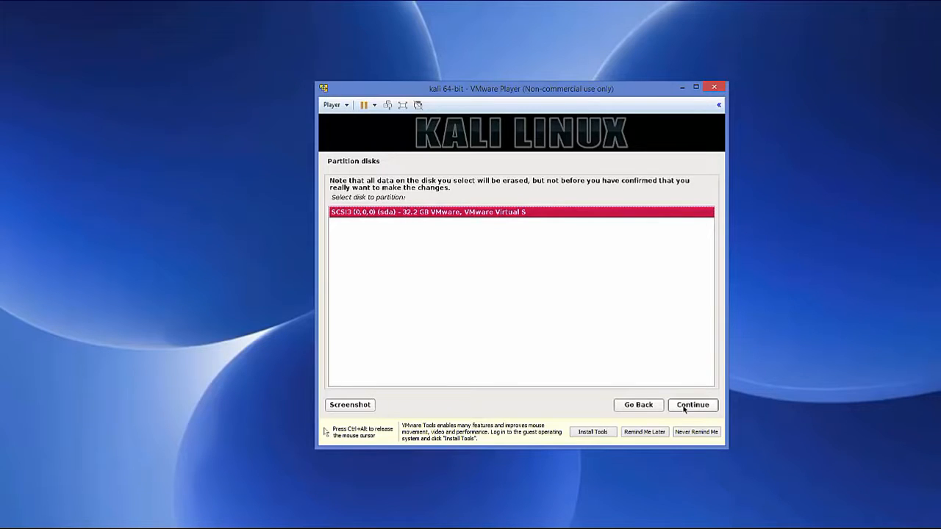
{"action": "left_click", "coordinate": [691, 407]}
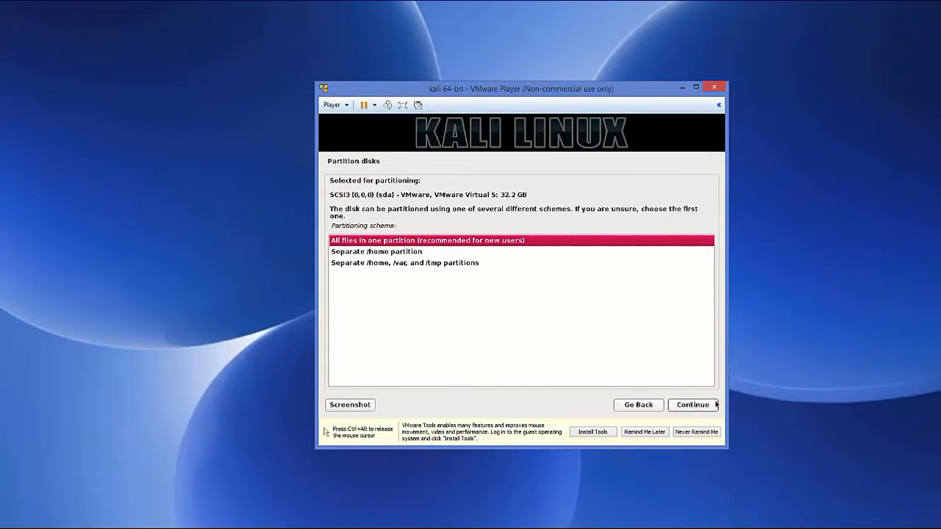
{"action": "left_click", "coordinate": [706, 405]}
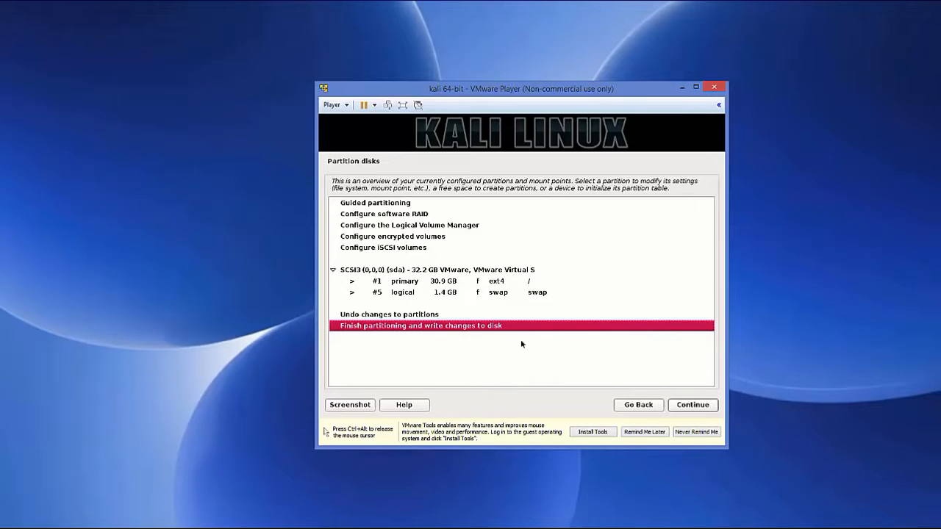
Step: Finish partitioning and confirm with Yes that the changes are written to the disk
{"action": "left_click", "coordinate": [691, 406]}
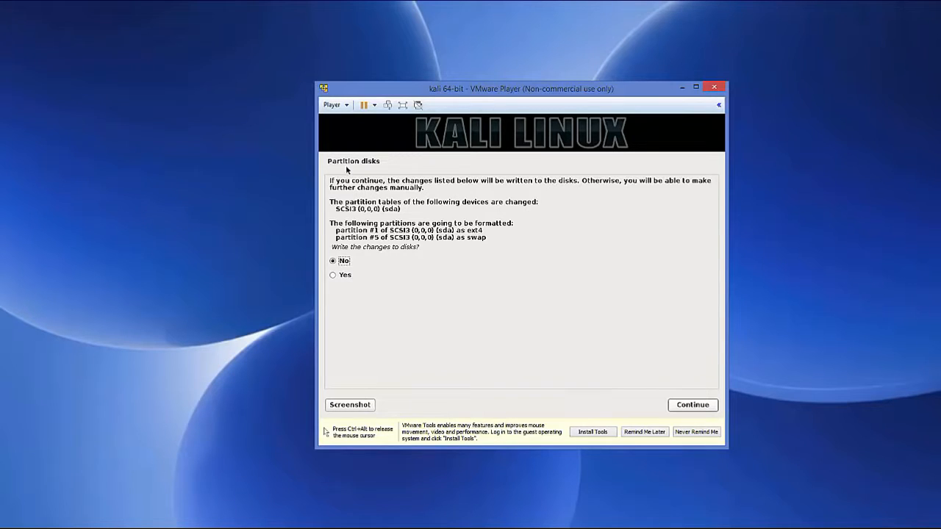
{"action": "left_click", "coordinate": [343, 276]}
{"action": "left_click", "coordinate": [692, 405]}
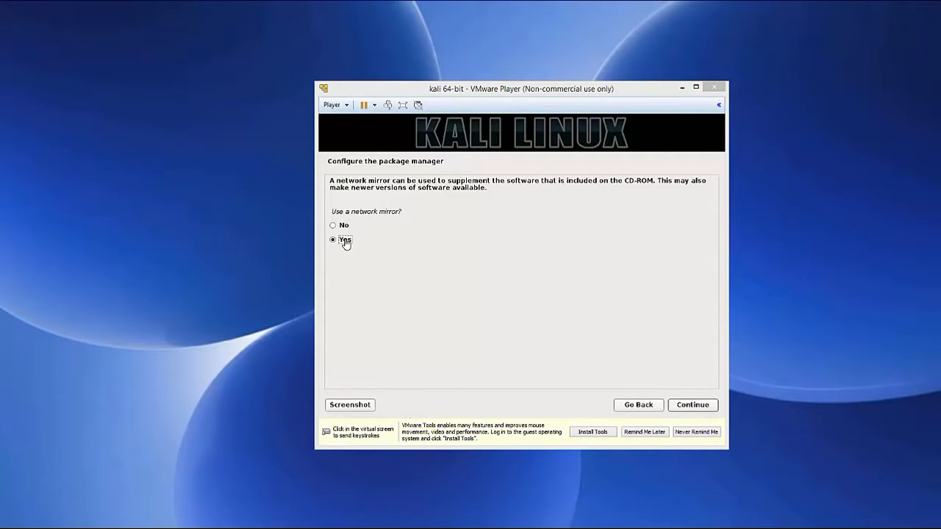
Step: Configure the package manager to use a network mirror, leaving the HTTP proxy blank
{"action": "left_click", "coordinate": [686, 413]}
{"action": "left_click", "coordinate": [688, 409]}
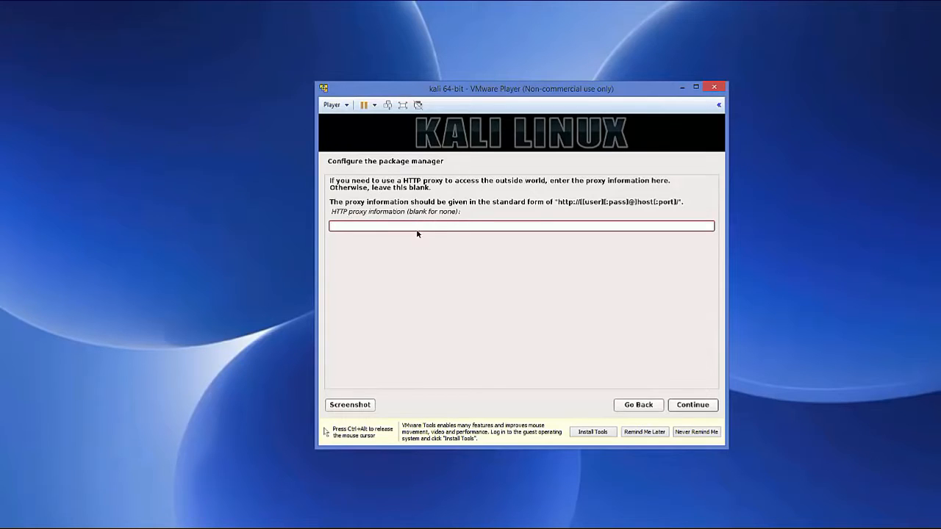
{"action": "left_click", "coordinate": [691, 405]}
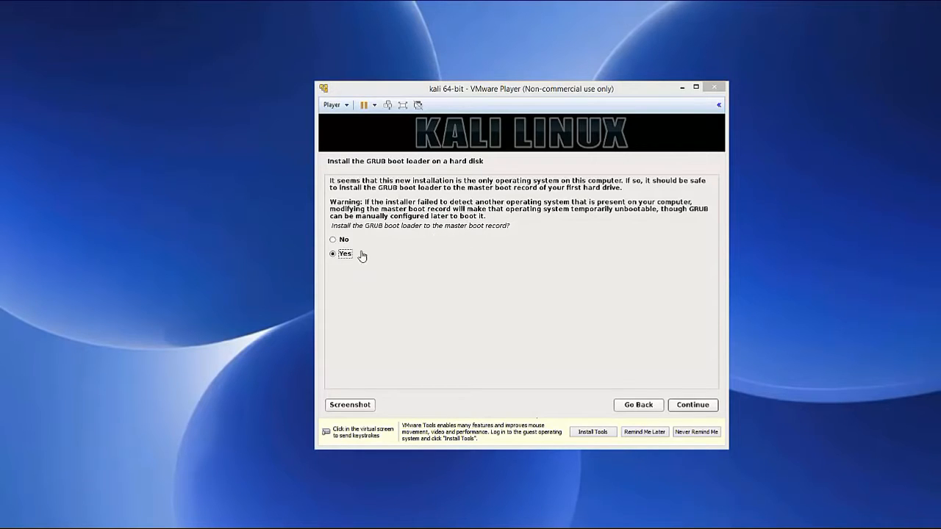
Step: Install the GRUB boot loader to the master boot record on /dev/sda, and finish the installation by booting into the new system
{"action": "left_click", "coordinate": [698, 409]}
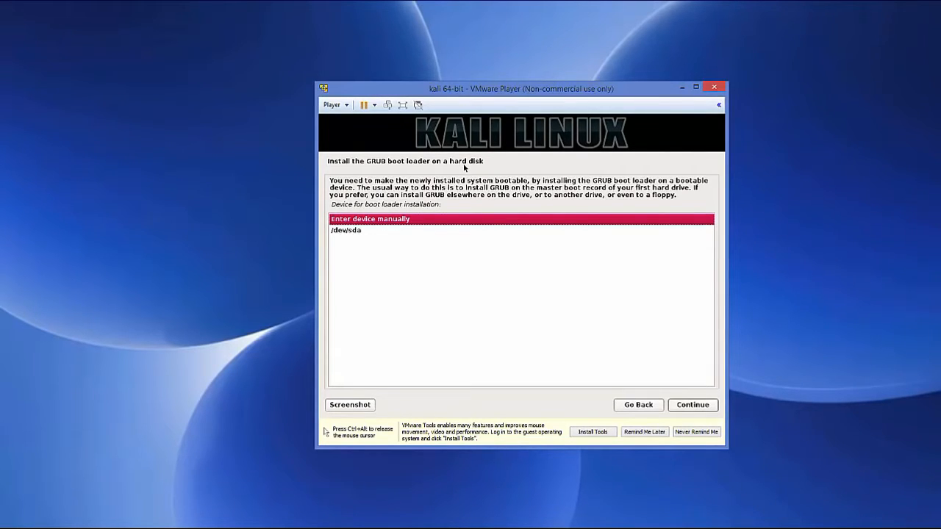
{"action": "left_click", "coordinate": [345, 232]}
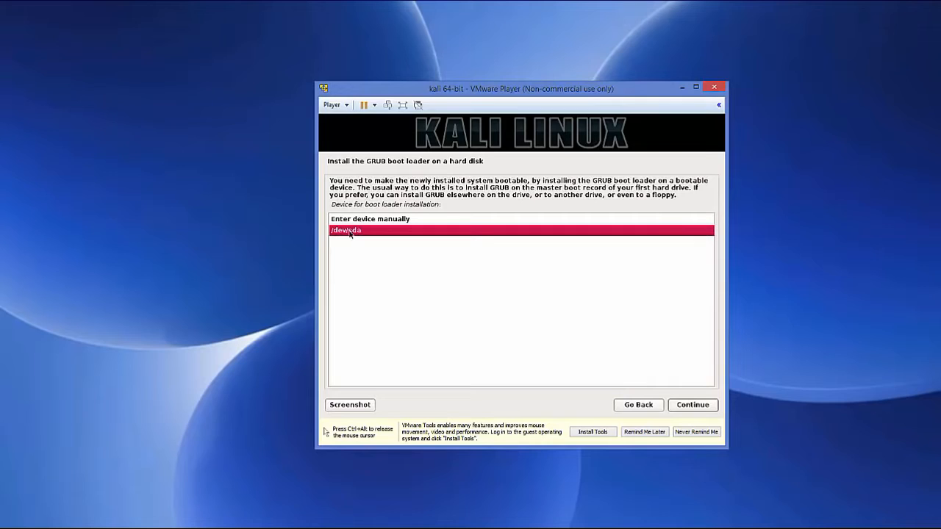
{"action": "left_click", "coordinate": [691, 406]}
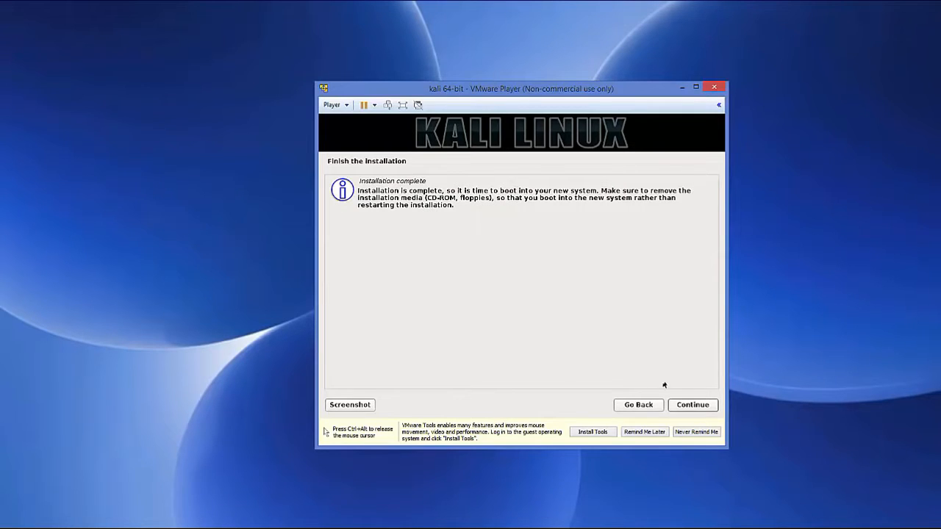
{"action": "left_click", "coordinate": [692, 405]}
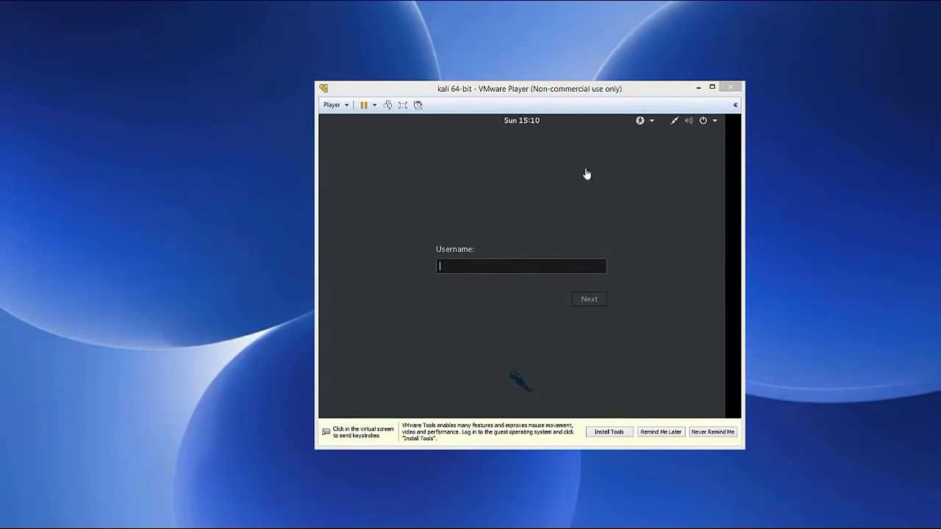
Step: Sign in to Kali as root with the root password and release the mouse cursor from the virtual machine
{"action": "left_click", "coordinate": [464, 269]}
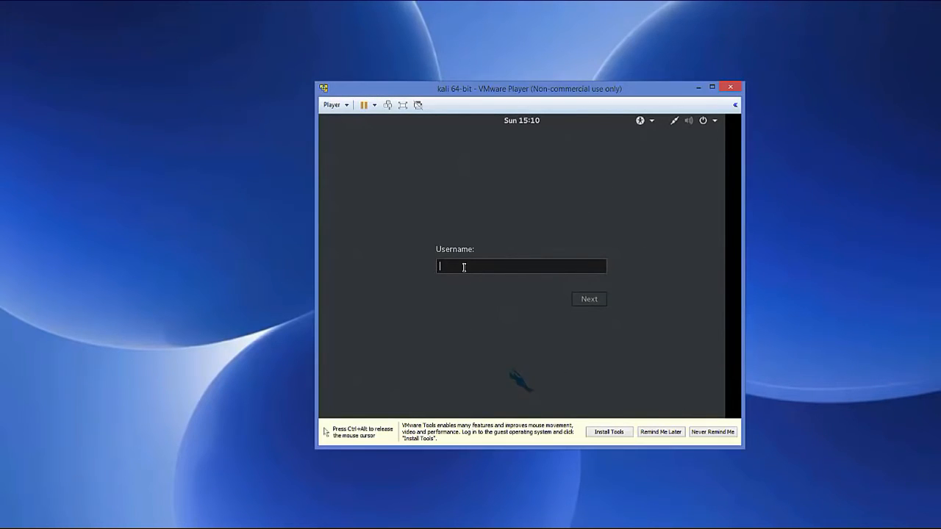
{"action": "type", "text": "root"}
{"action": "left_click", "coordinate": [588, 301]}
{"action": "type", "text": "••••••"}
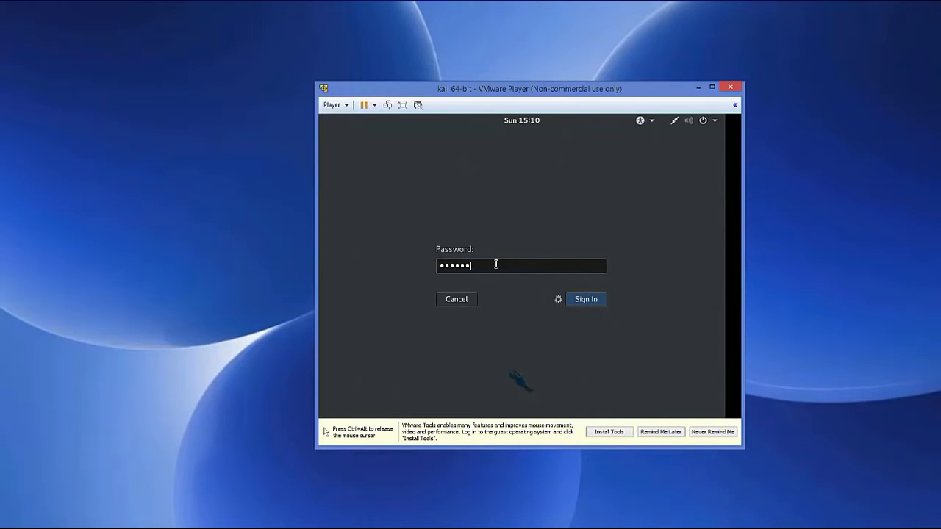
{"action": "left_click", "coordinate": [580, 304]}
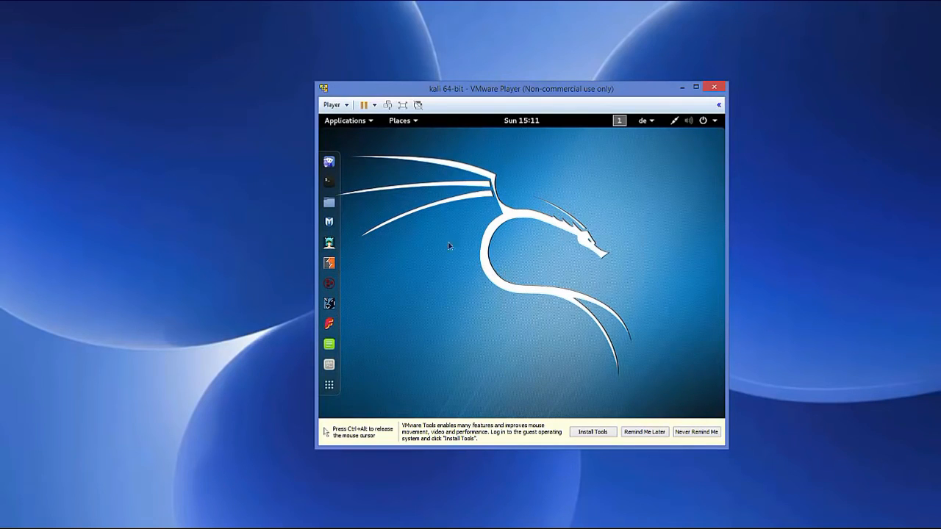
{"action": "key", "text": "ctrl+alt"}
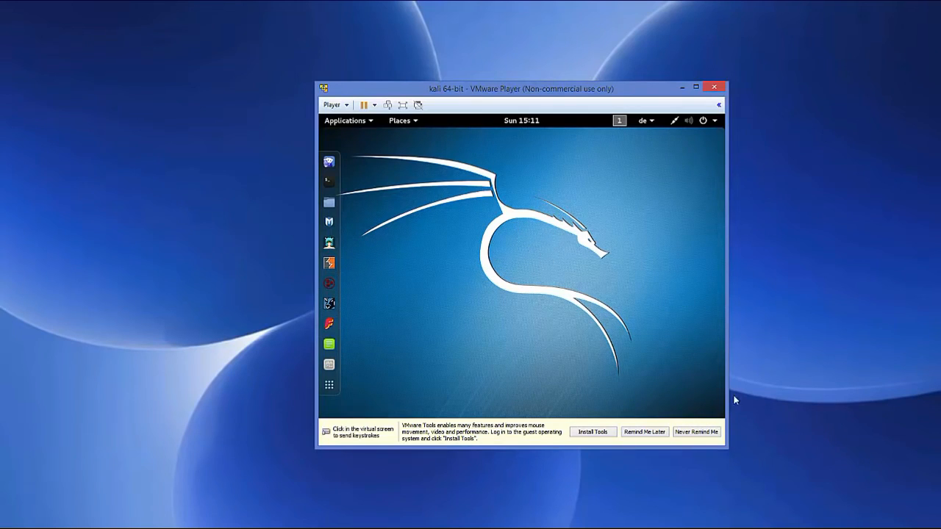